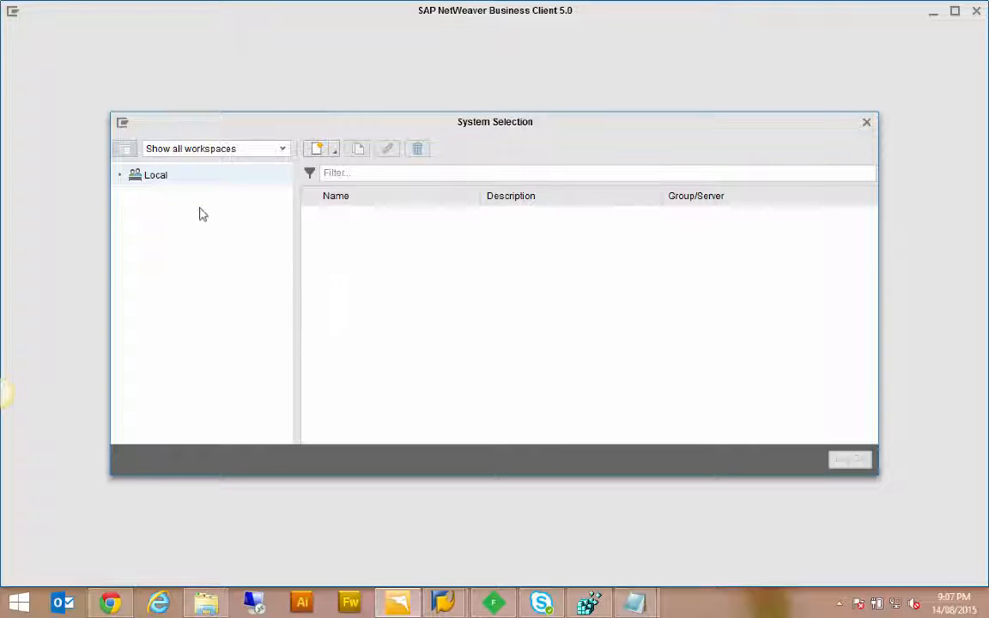
pyautogui.click(337, 155)
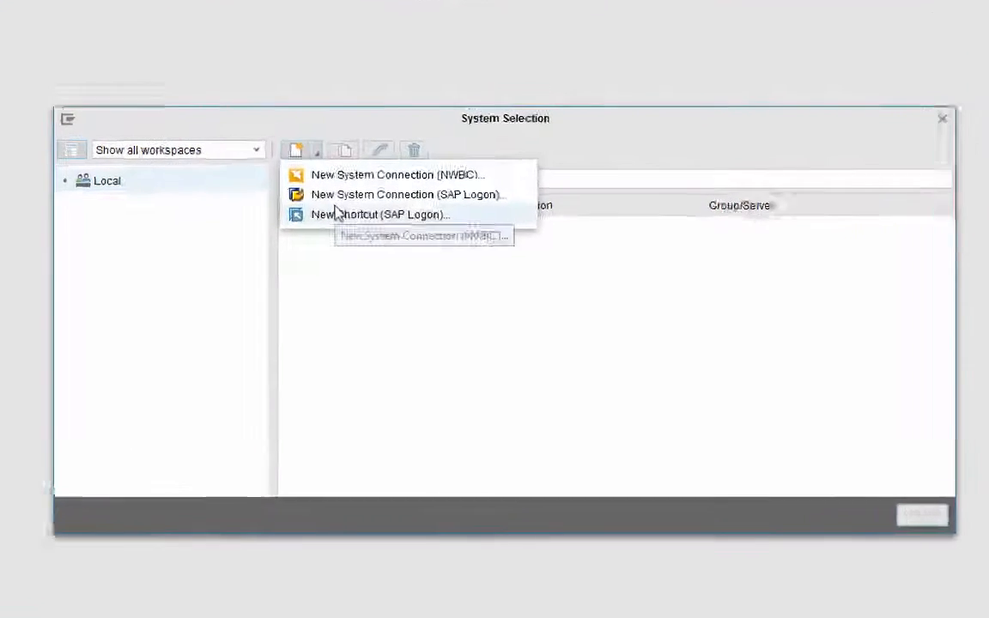
pyautogui.click(185, 225)
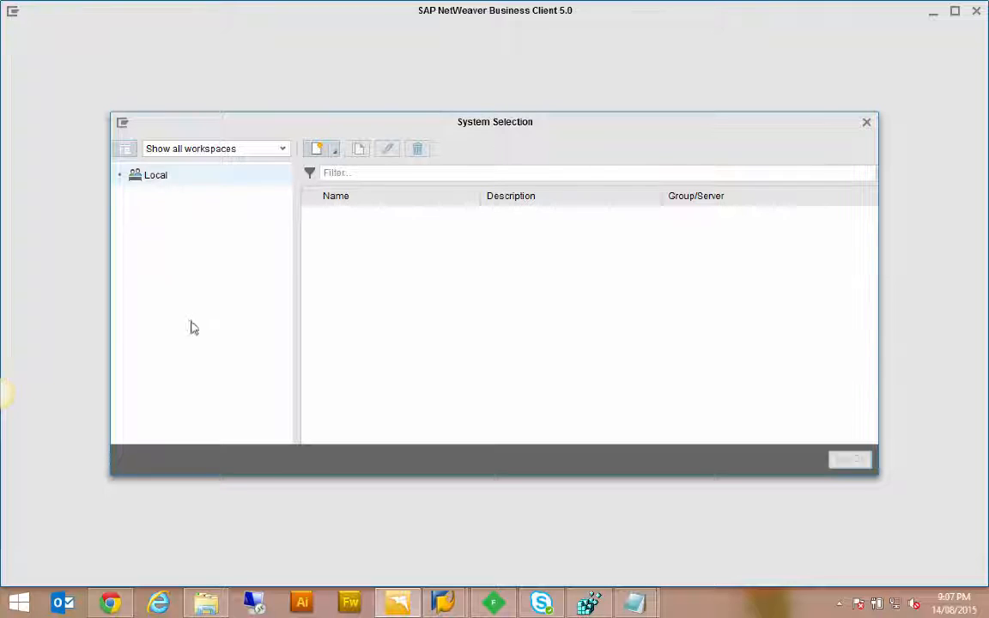
# Step: Switch to Chrome and examine the server's SAPUILandscapeGlobal.xml, highlighting its address path and the SAUG service description
pyautogui.click(125, 607)
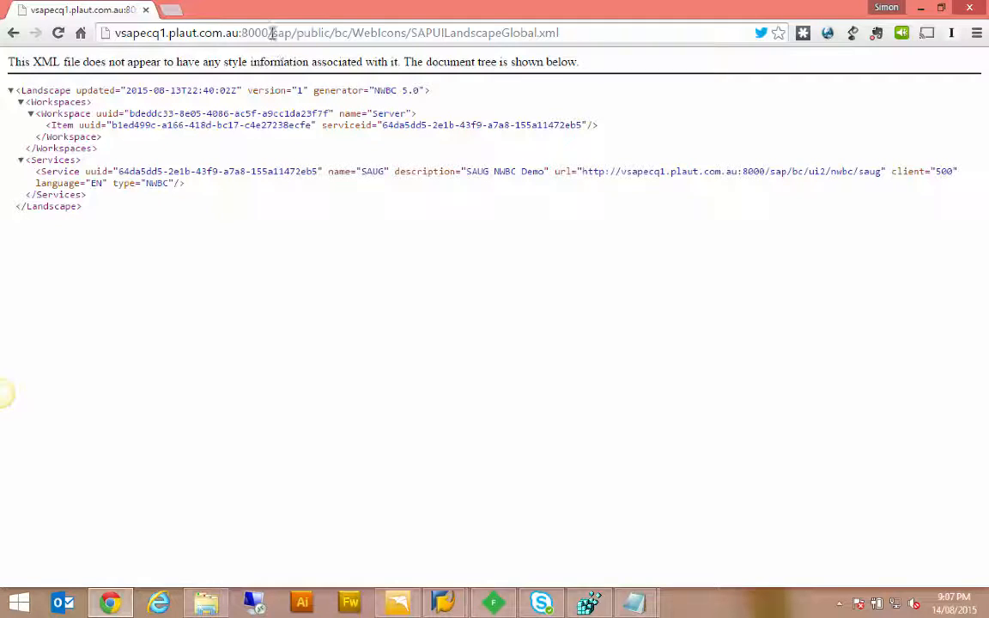
pyautogui.moveTo(271, 32); pyautogui.dragTo(562, 35)
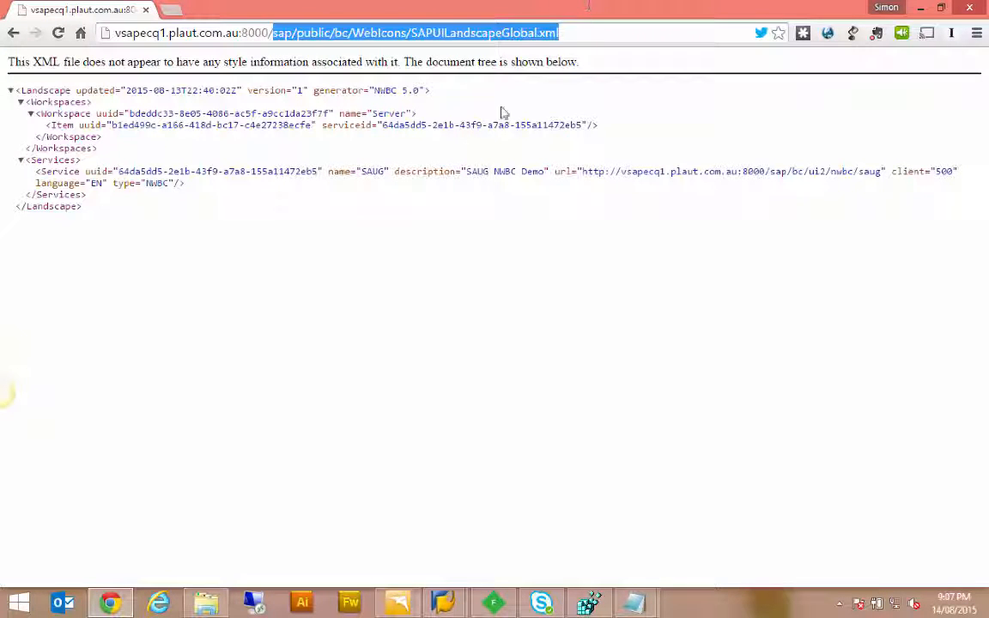
pyautogui.click(105, 218)
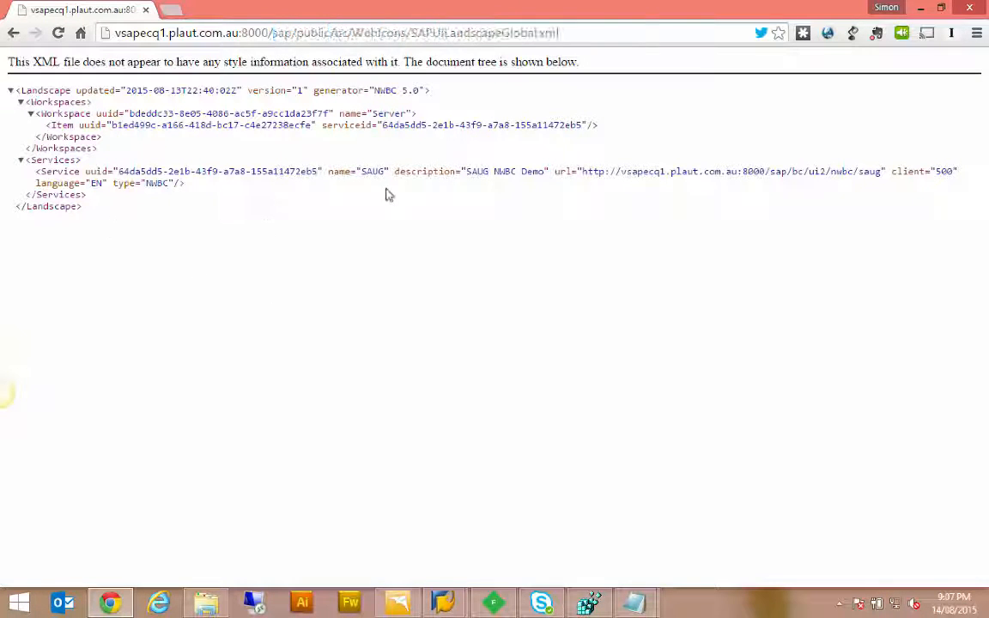
pyautogui.moveTo(467, 171); pyautogui.dragTo(547, 172)
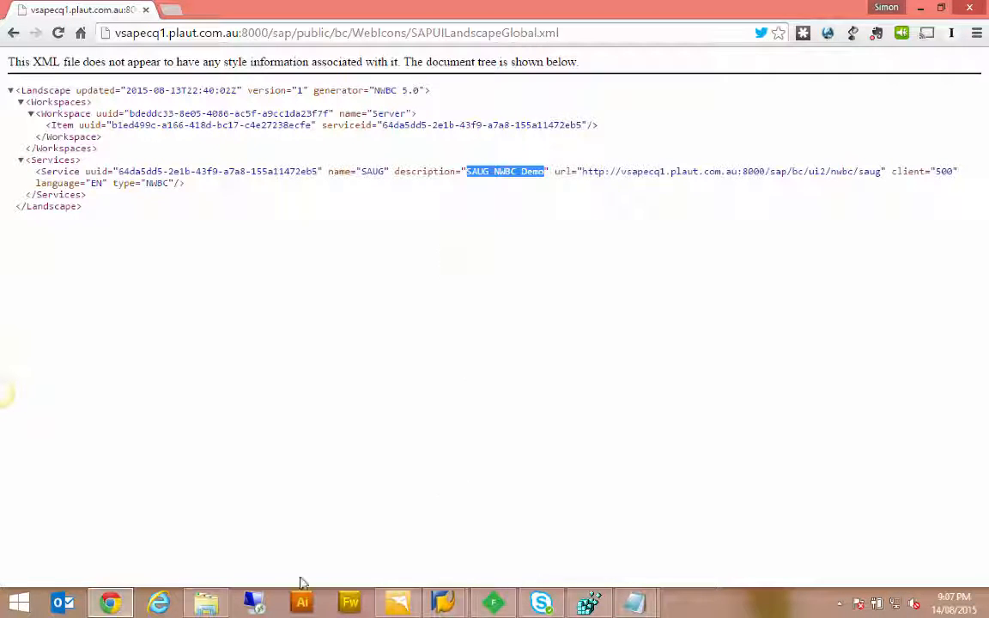
# Step: Open the local SAPUILandscape.xml from the SAP Common folder, examine its Includes section, and close the file
pyautogui.click(204, 608)
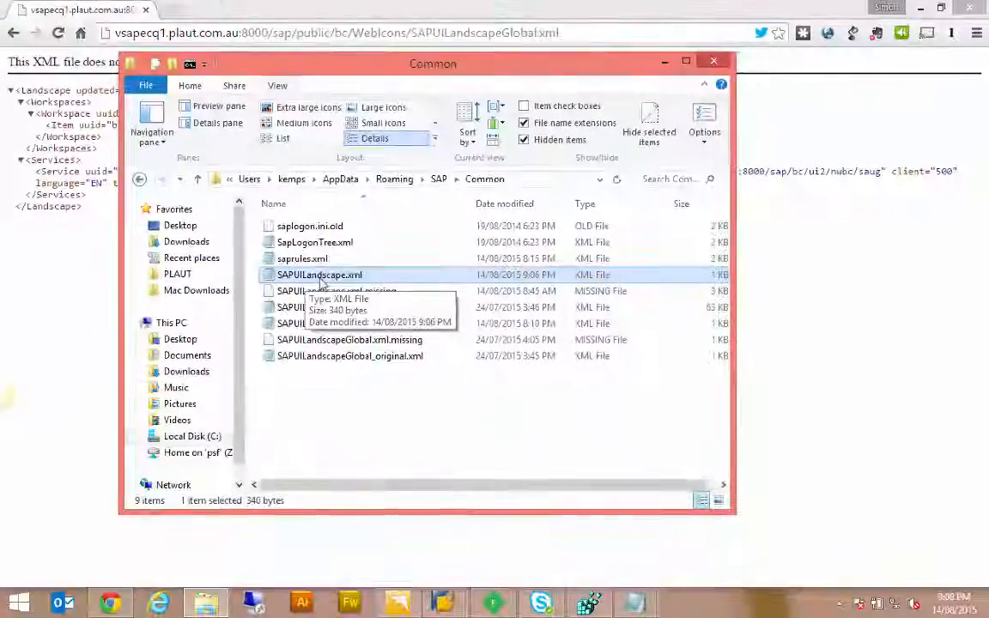
pyautogui.doubleClick(320, 278)
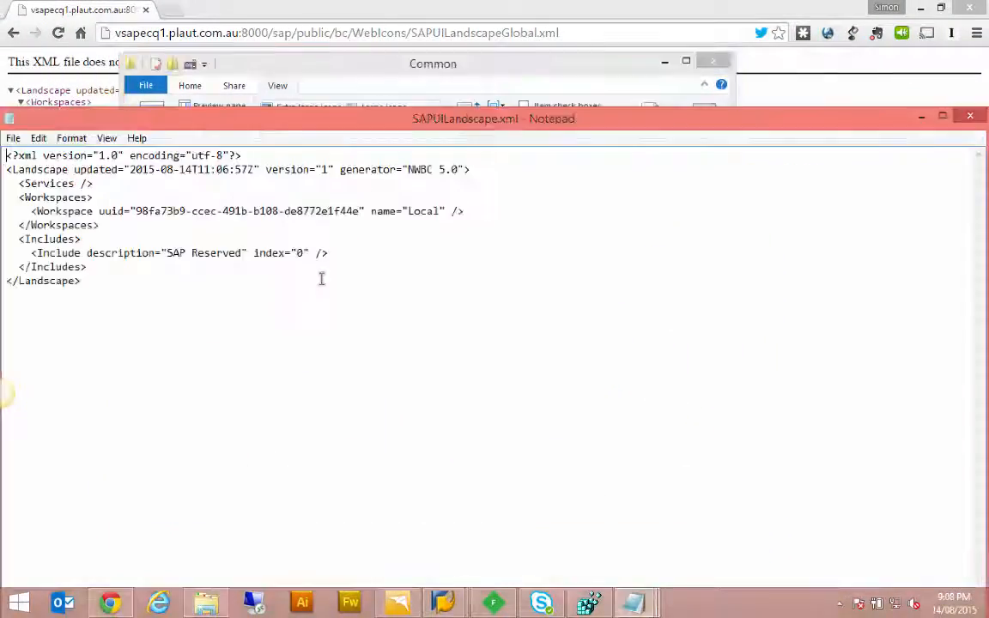
pyautogui.moveTo(448, 128); pyautogui.dragTo(537, 87)
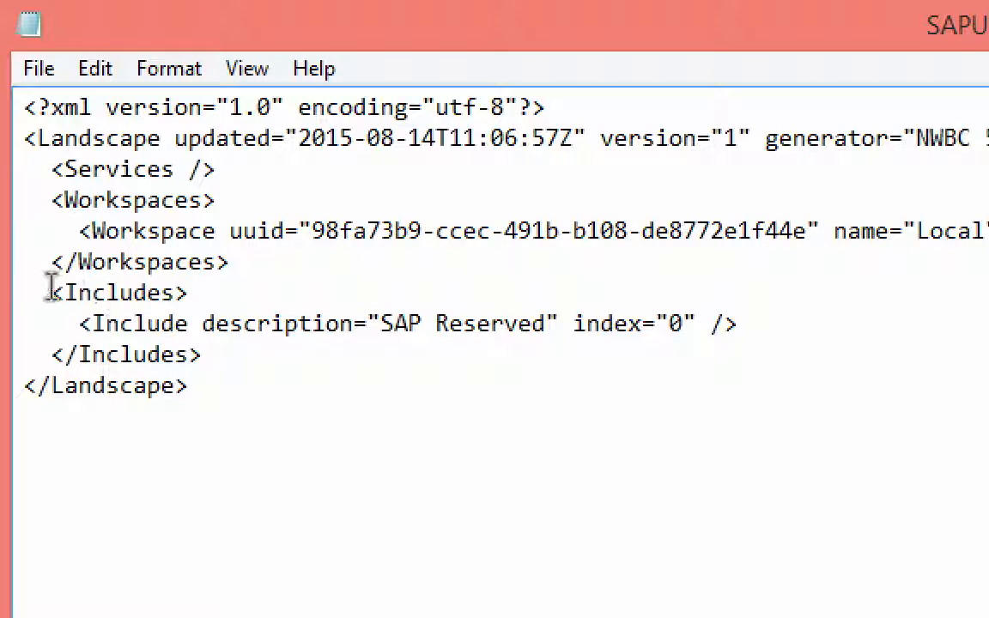
pyautogui.moveTo(50, 290); pyautogui.dragTo(230, 356)
pyautogui.click(230, 356)
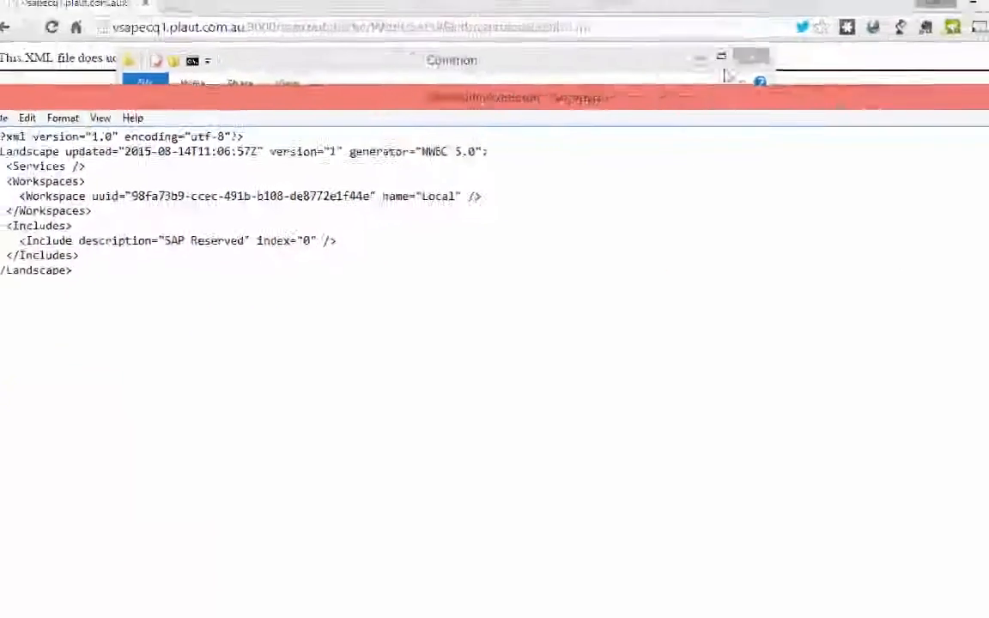
pyautogui.click(967, 95)
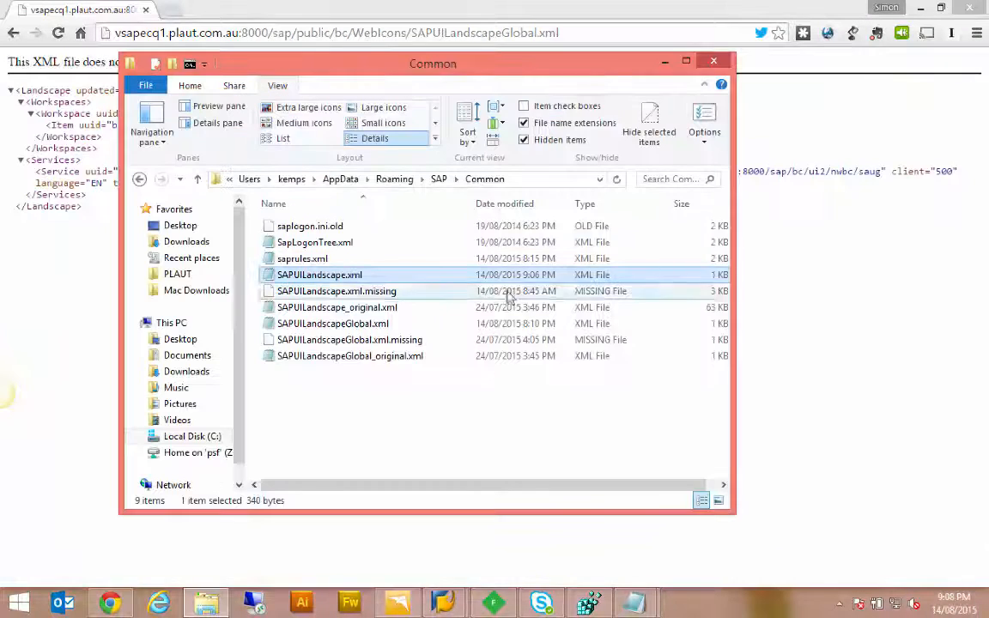
# Step: Copy the landscape file's address from Chrome and set it as the LandscapeFileOnServer data under HKEY_CURRENT_USER\Software\SAP\SAPLogon\Options in Registry Editor
pyautogui.click(100, 249)
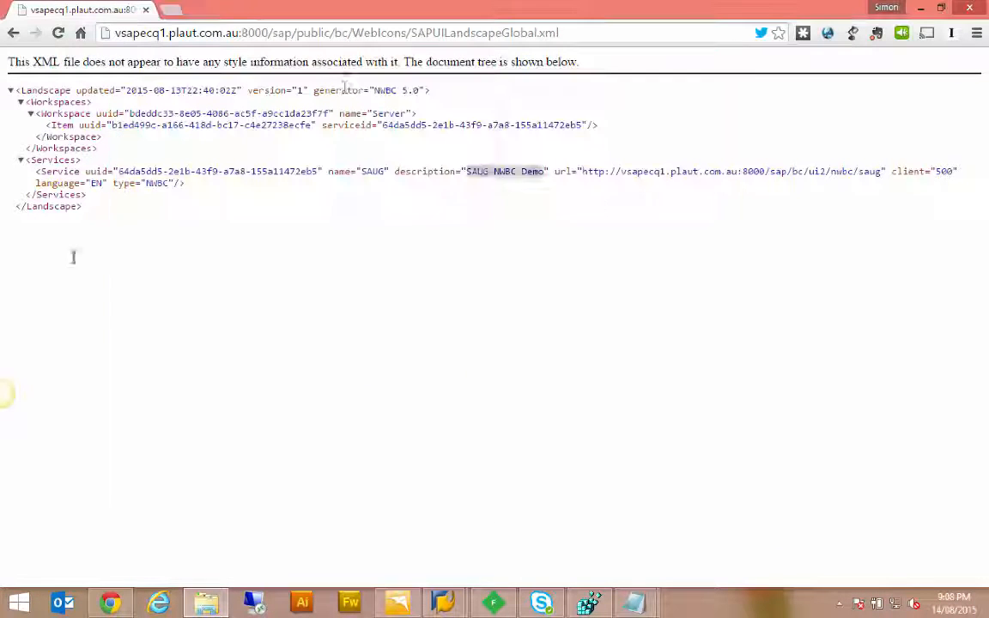
pyautogui.click(350, 34)
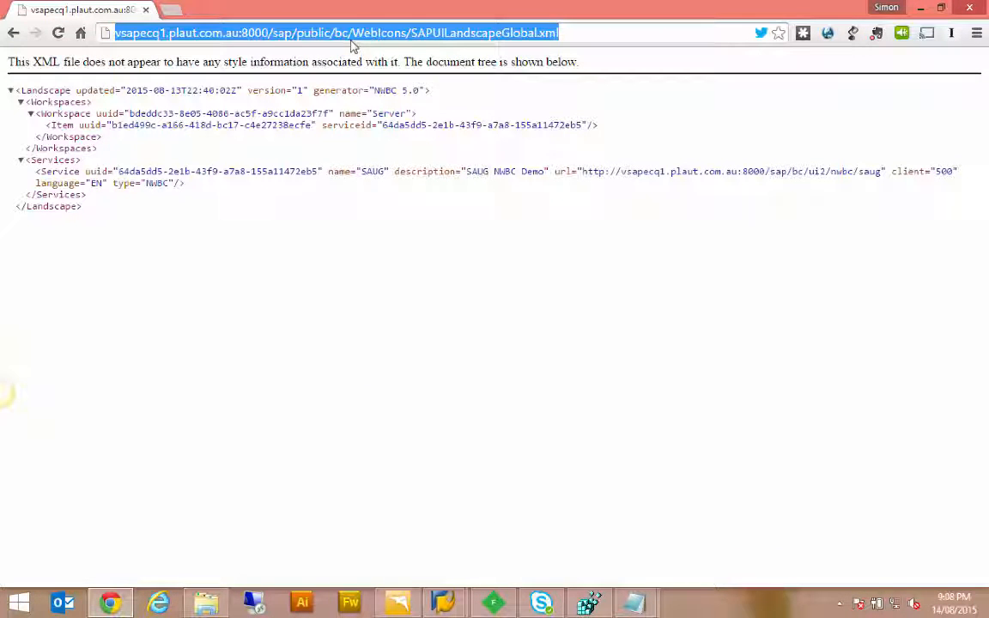
pyautogui.click(590, 605)
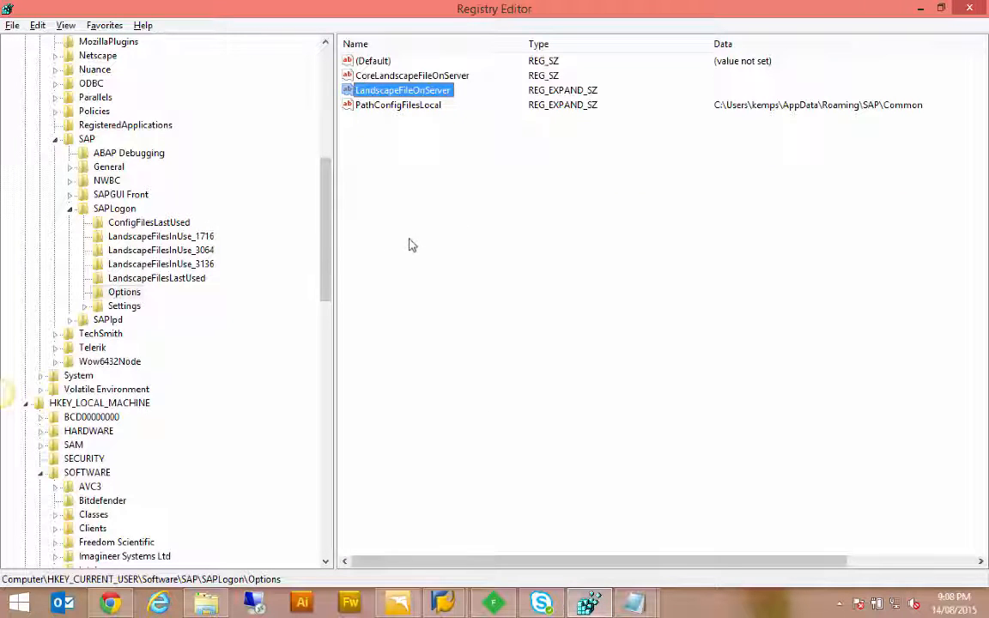
pyautogui.moveTo(326, 236); pyautogui.dragTo(325, 191)
pyautogui.scroll(-3, 326, 190)
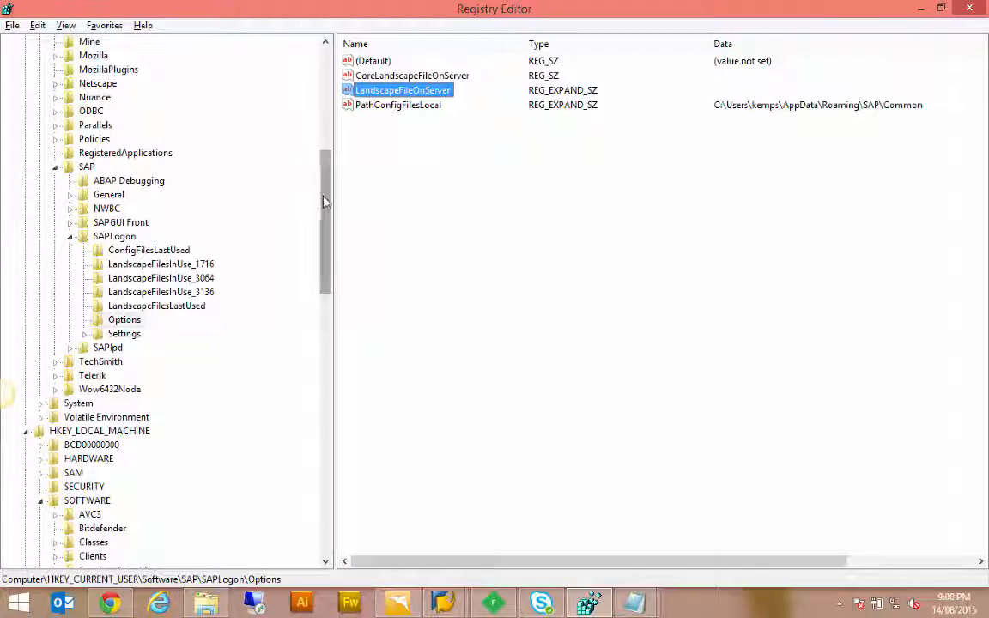
pyautogui.moveTo(324, 198); pyautogui.dragTo(329, 94)
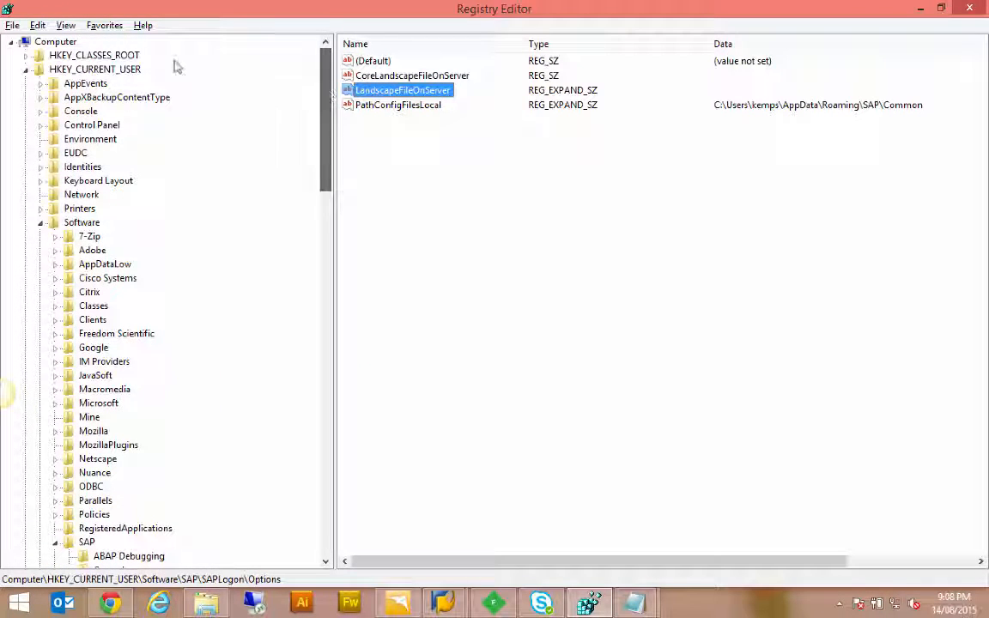
pyautogui.moveTo(329, 160); pyautogui.dragTo(342, 285)
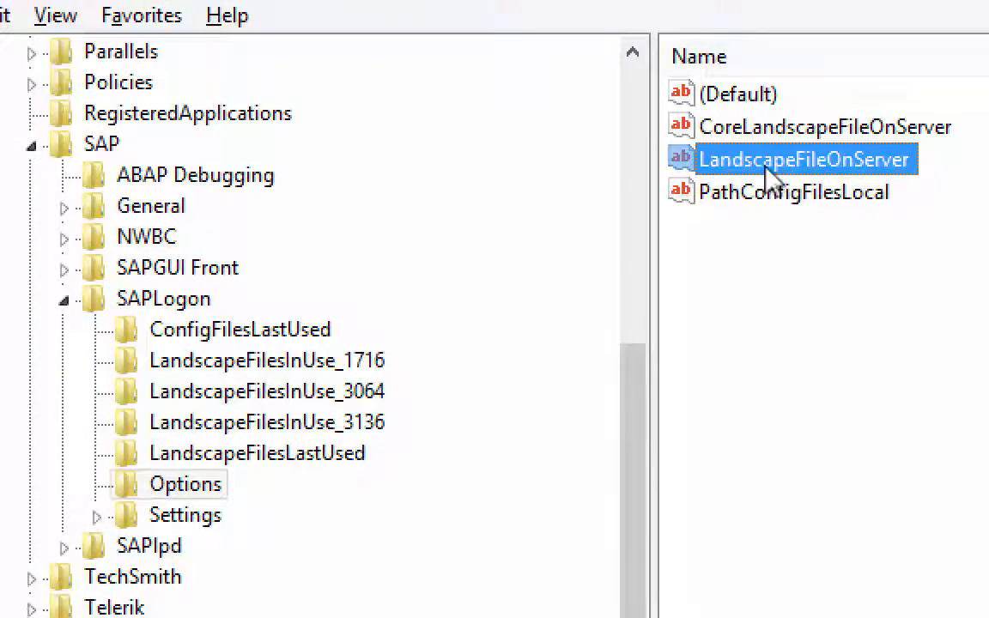
pyautogui.doubleClick(763, 166)
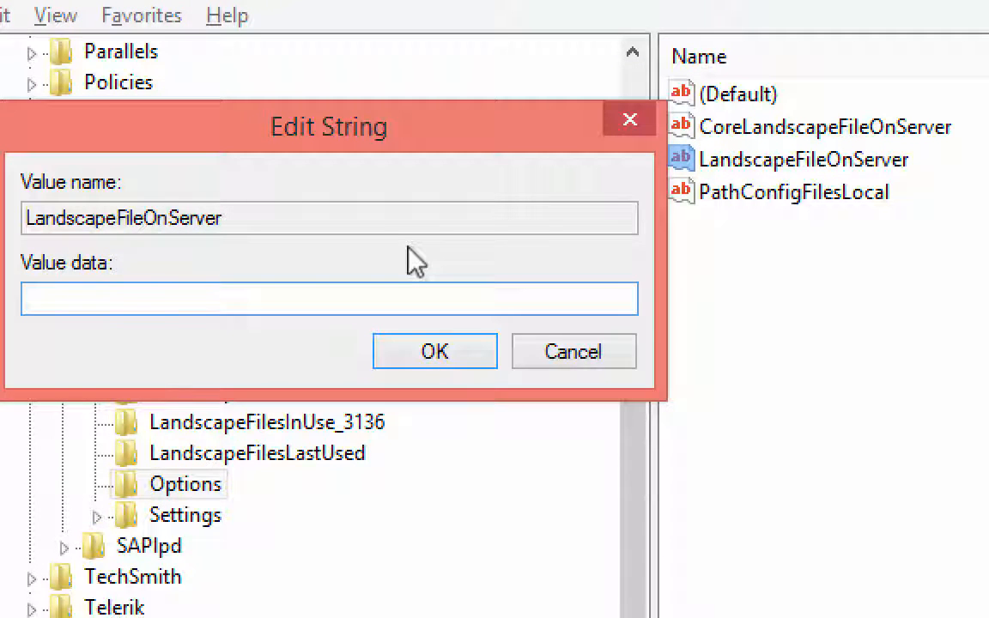
pyautogui.hotkey('ctrl', 'v')
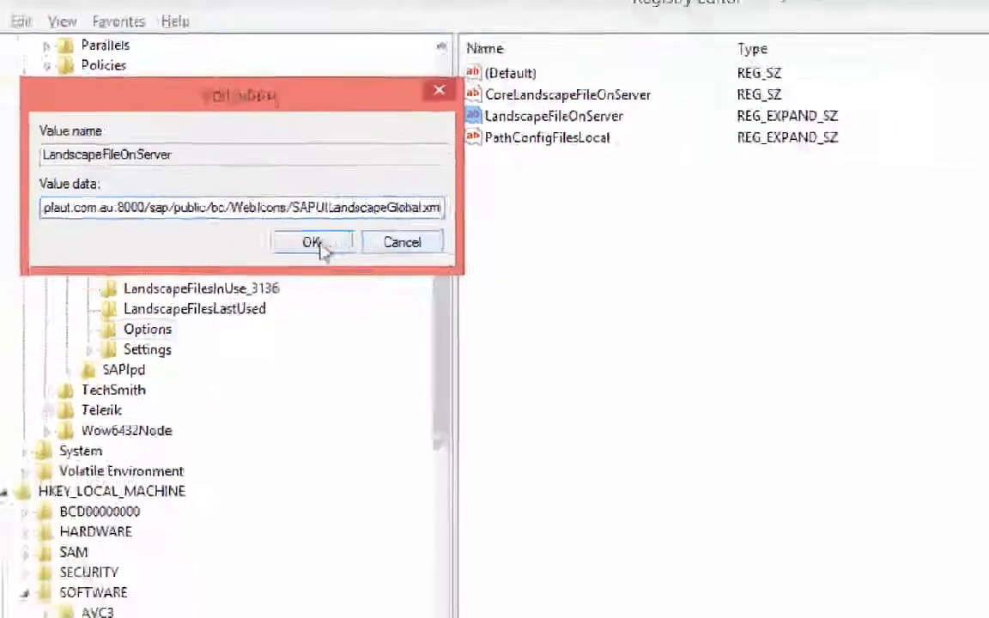
pyautogui.click(314, 244)
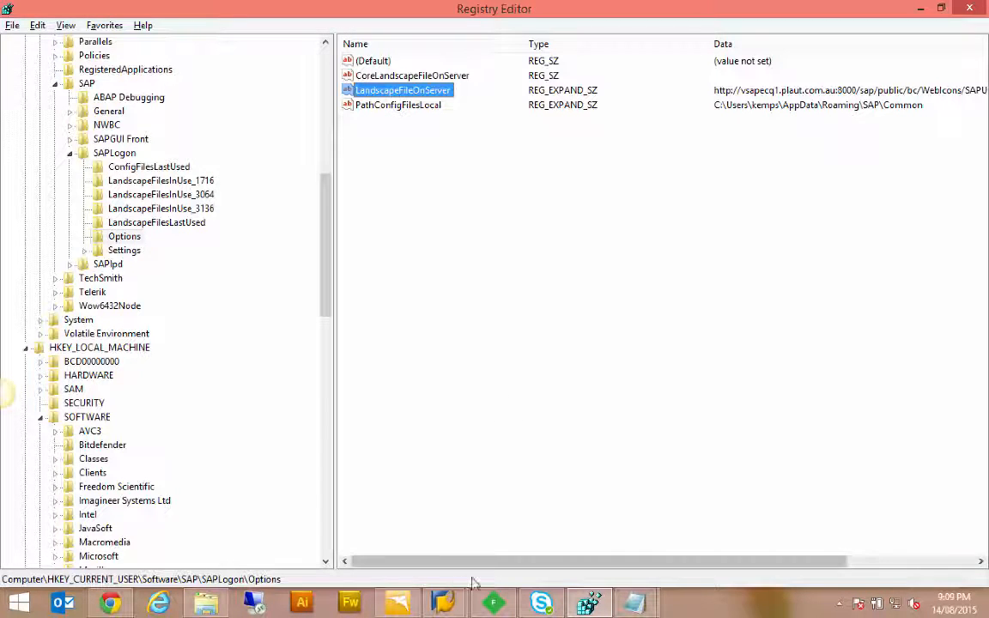
# Step: Close and relaunch SAP NetWeaver Business Client and show the connections in the Server workspace
pyautogui.click(399, 601)
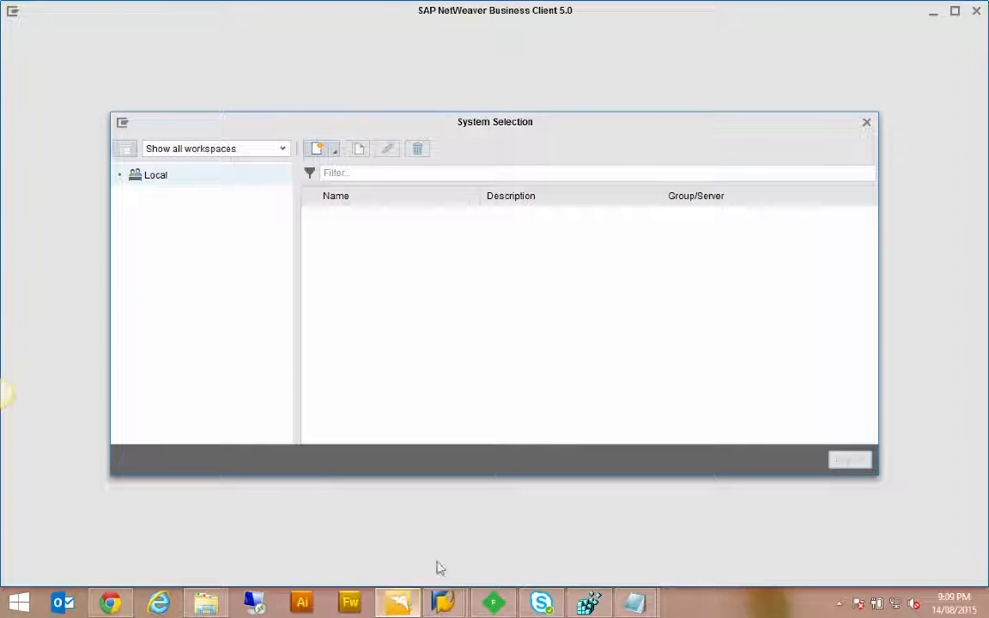
pyautogui.click(867, 122)
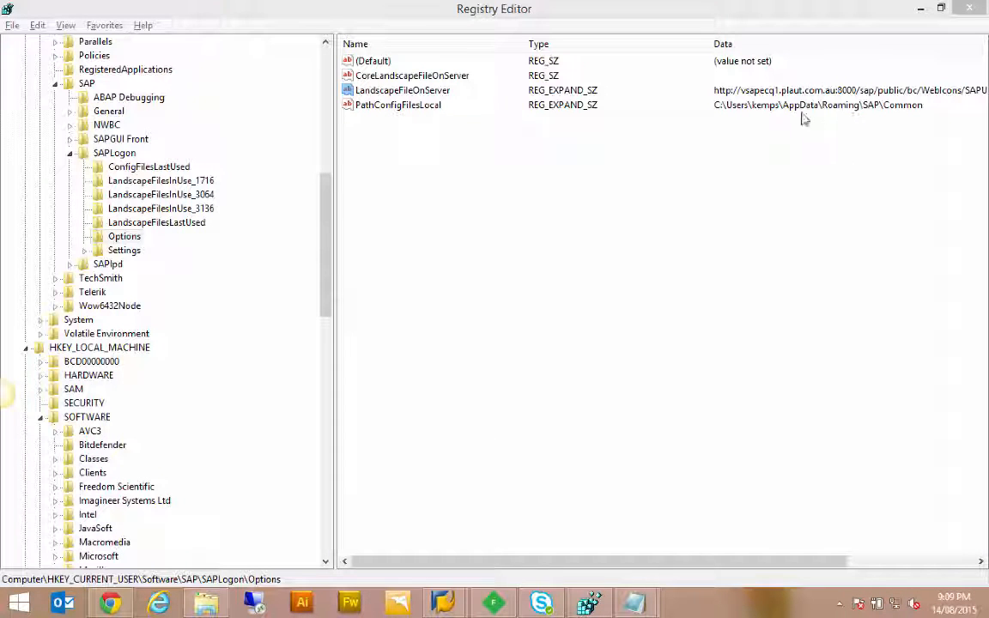
pyautogui.click(397, 604)
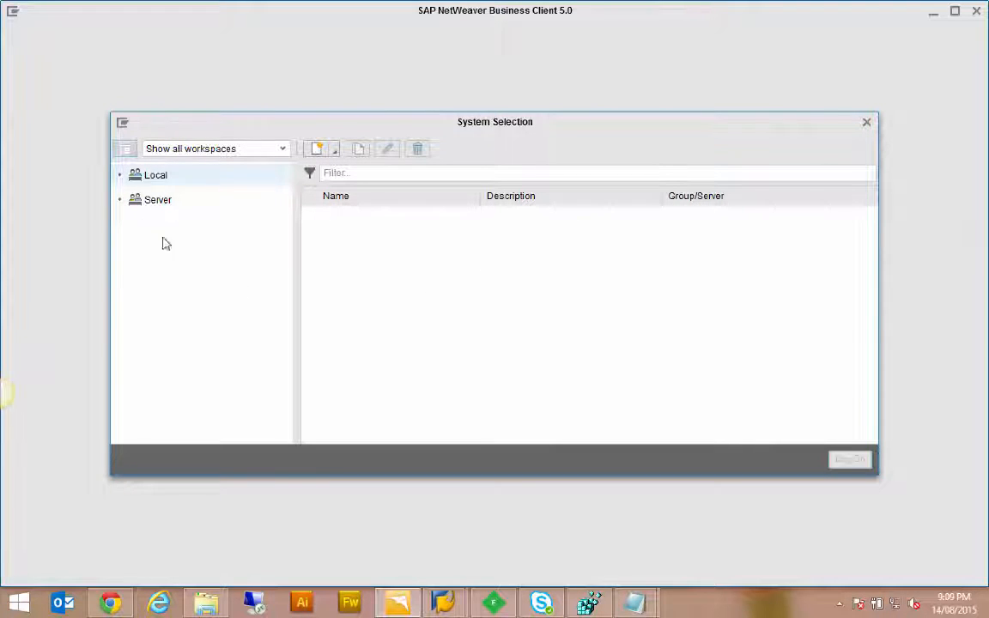
pyautogui.click(160, 206)
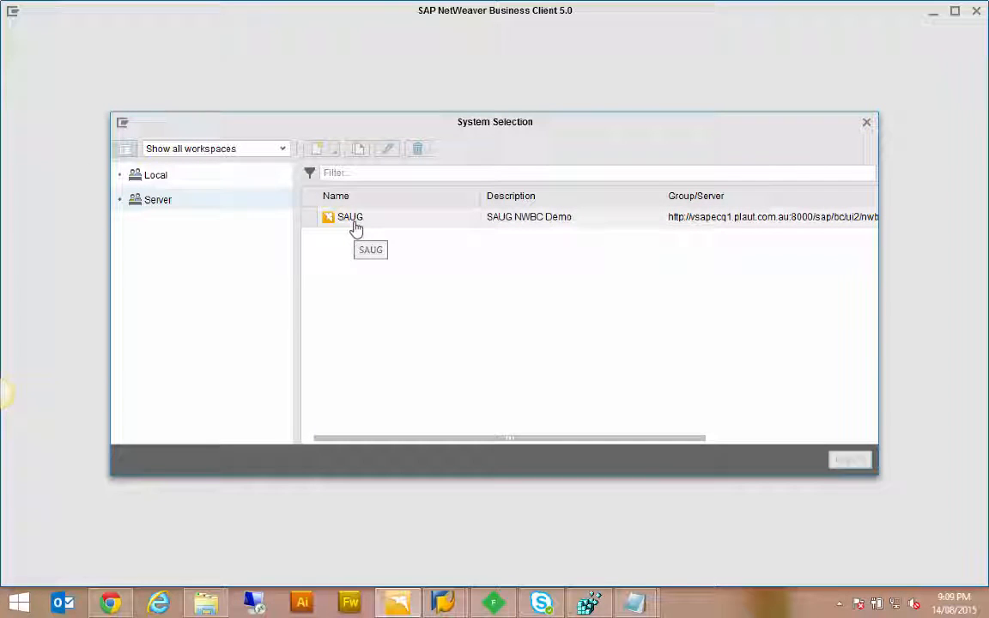
# Step: Reopen SAPUILandscape.xml from the Common folder to check the Include entry's url, and close the file and minimize the folder
pyautogui.click(212, 605)
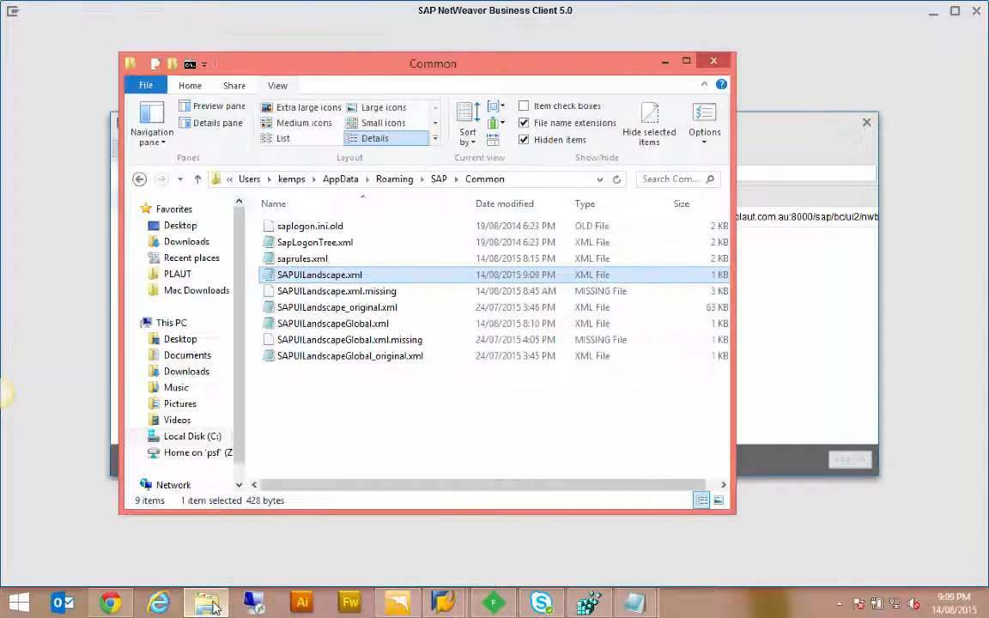
pyautogui.doubleClick(330, 274)
pyautogui.doubleClick(421, 101)
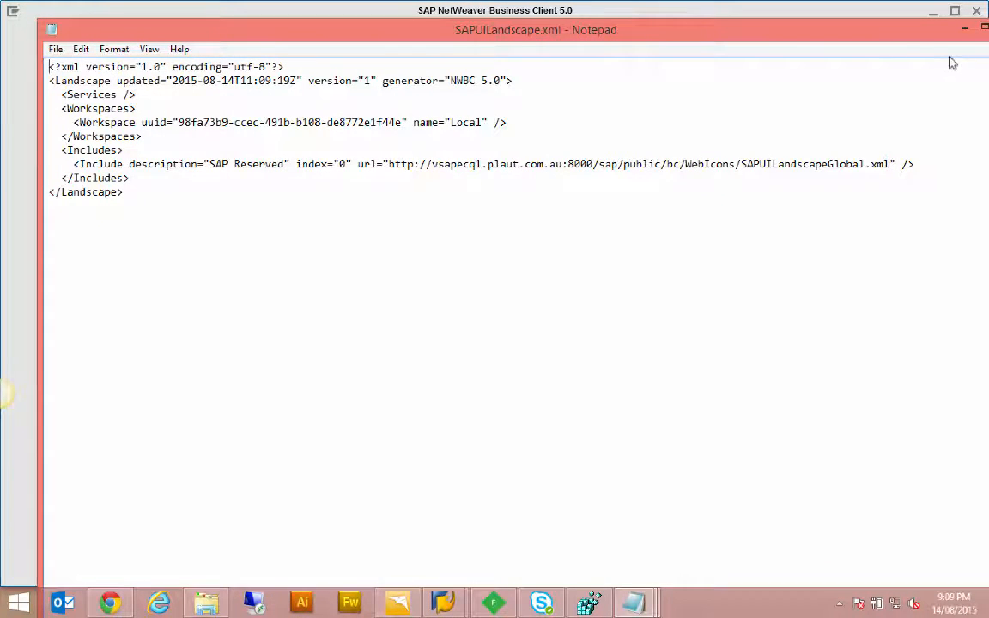
pyautogui.moveTo(891, 38); pyautogui.dragTo(905, 83)
pyautogui.click(924, 79)
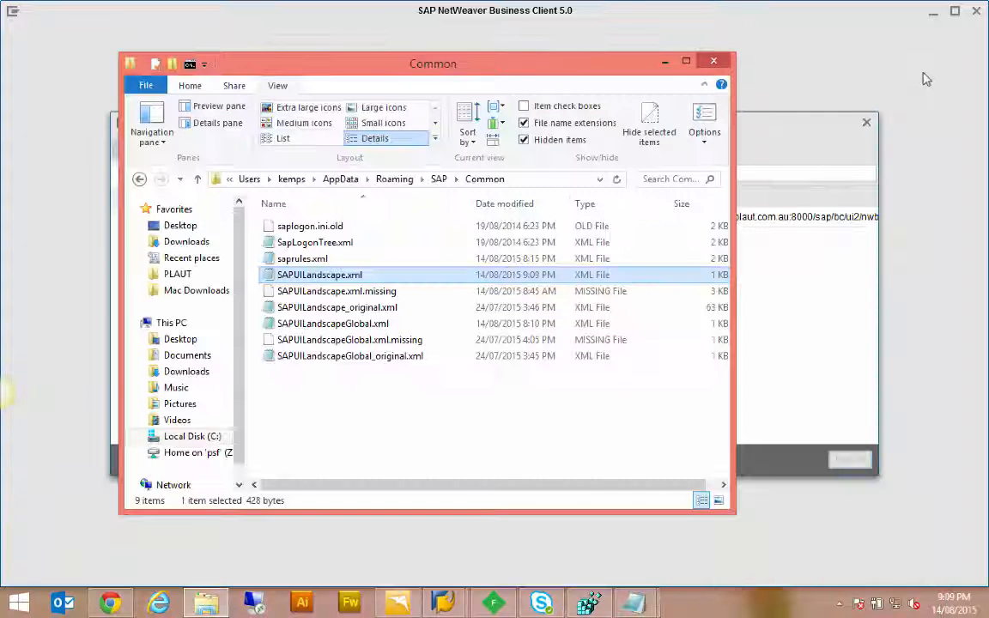
pyautogui.click(666, 63)
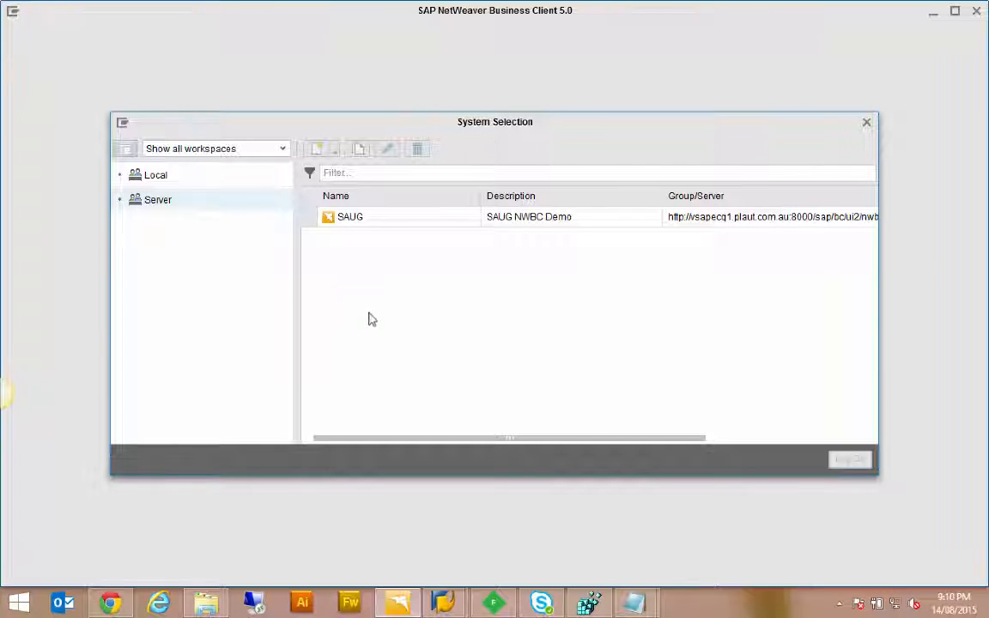
# Step: Switch to Fiddler and inspect the response of SAPUILandscapeGlobal request number 9 as XML
pyautogui.click(206, 603)
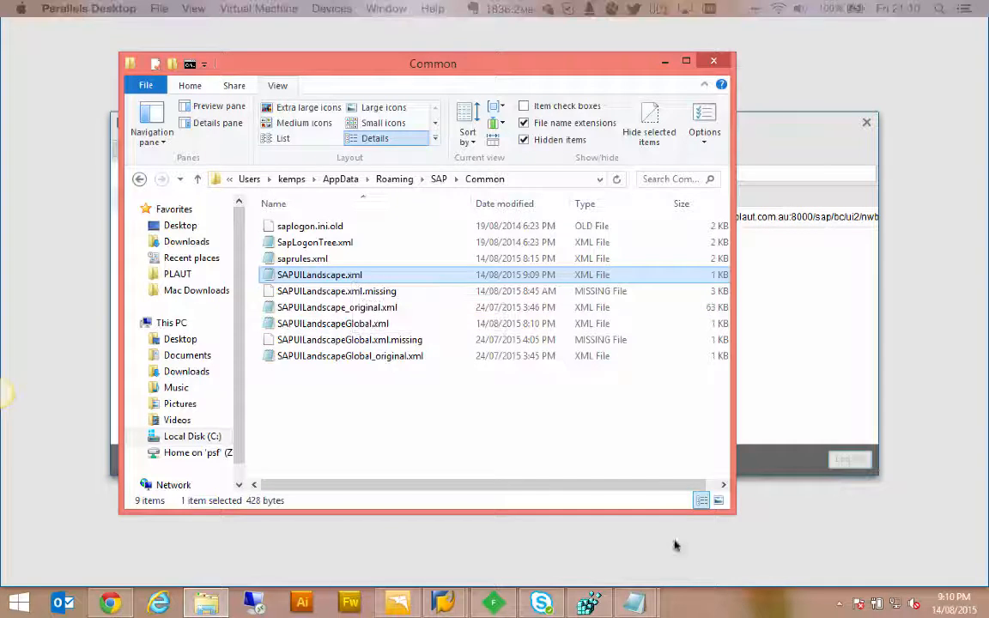
pyautogui.click(500, 604)
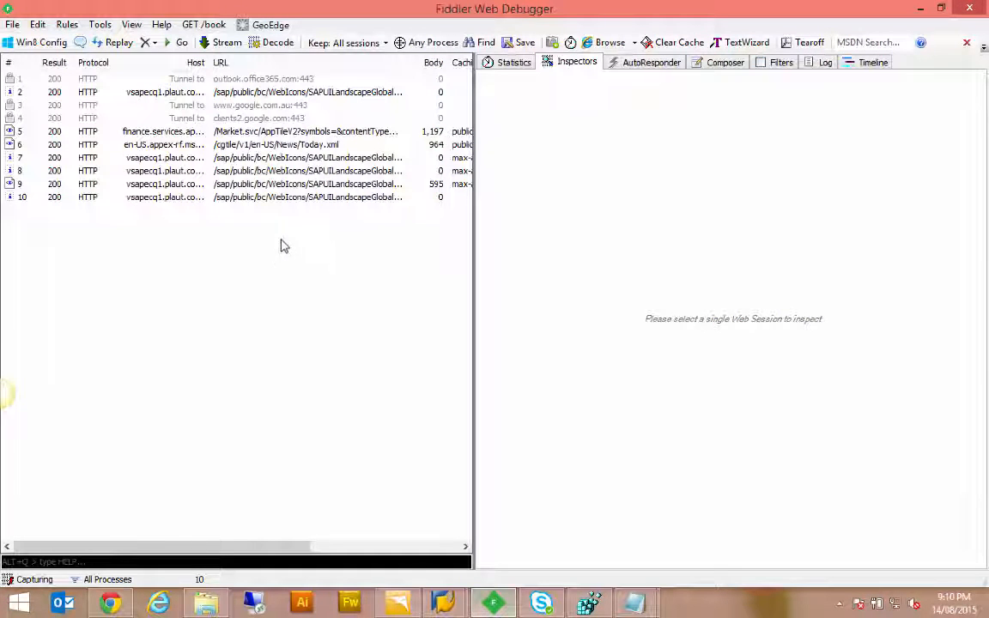
pyautogui.click(256, 183)
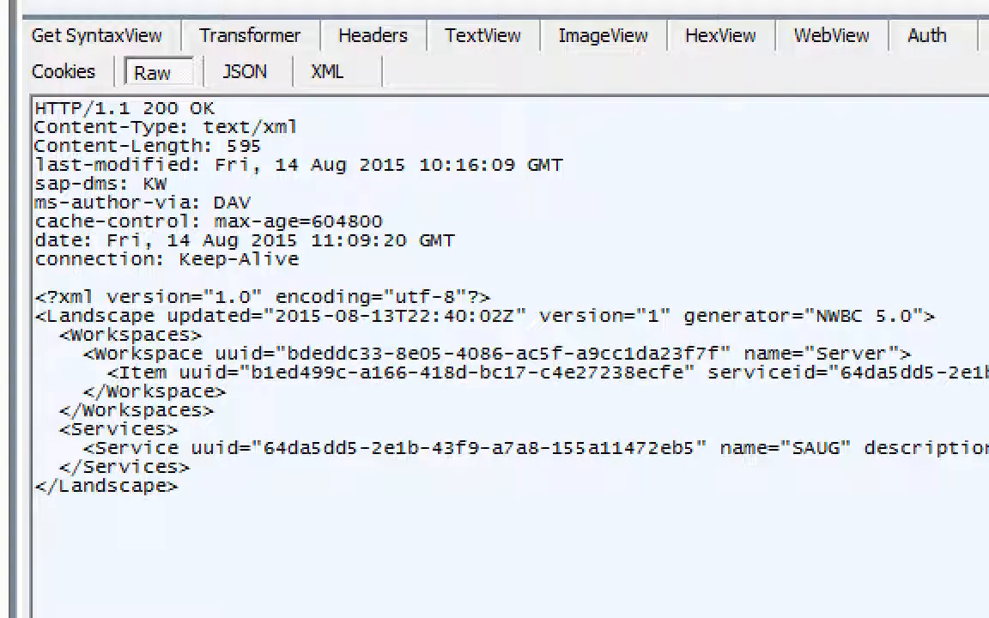
pyautogui.click(332, 97)
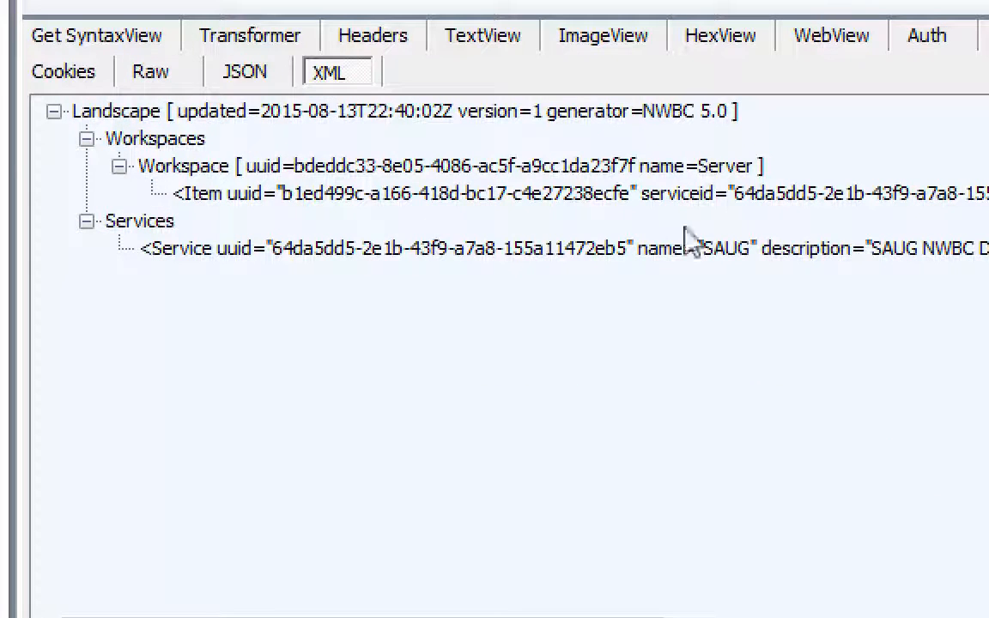